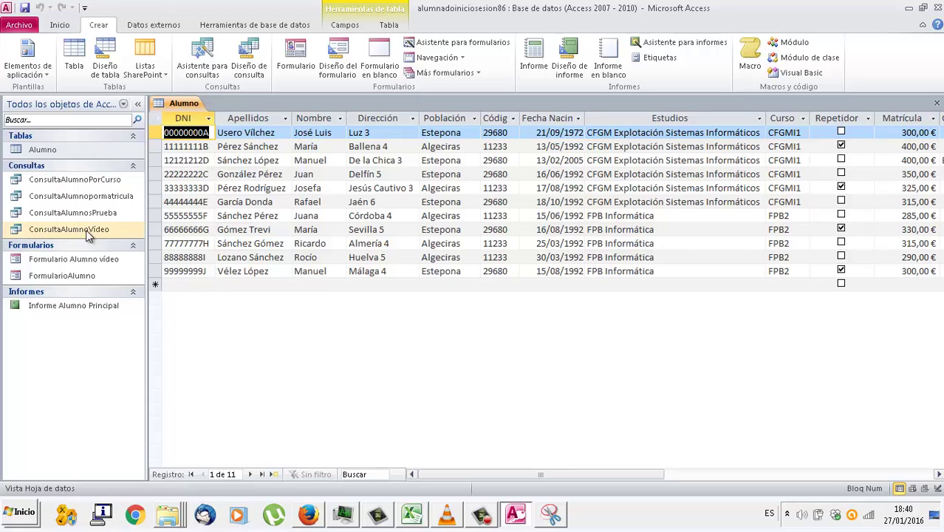
Step: Open the form FormularioAlumno and look over its fields
{"action": "left_click", "coordinate": [95, 274]}
{"action": "double_click", "coordinate": [95, 275]}
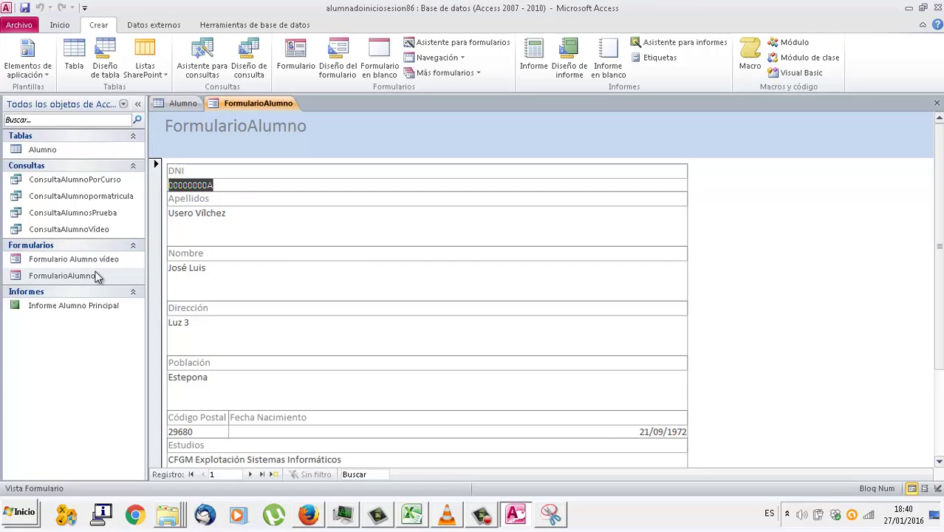
{"action": "scroll", "coordinate": [327, 252], "scroll_direction": "down", "scroll_amount": 3}
{"action": "scroll", "coordinate": [326, 253], "scroll_direction": "up", "scroll_amount": 3}
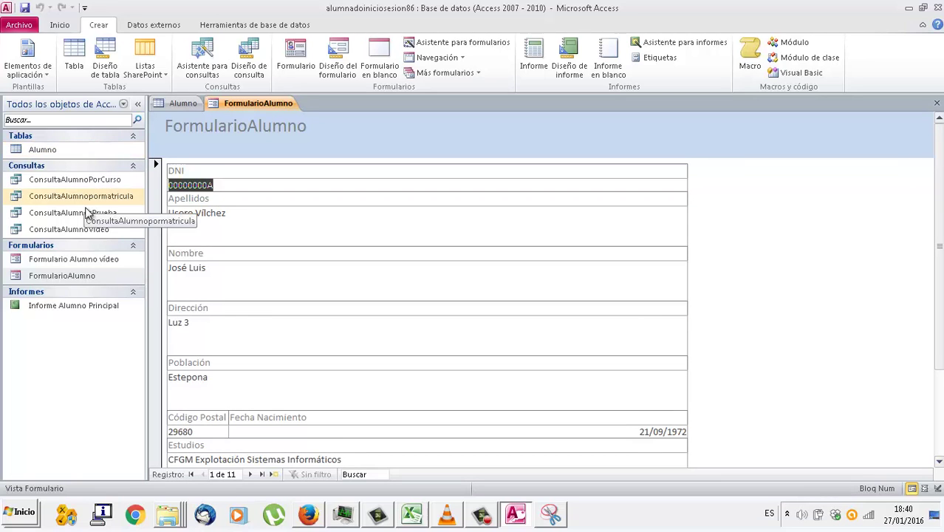
Step: Open the query ConsultaAlumnoPorCurso to view its records, and close all open objects
{"action": "double_click", "coordinate": [97, 183]}
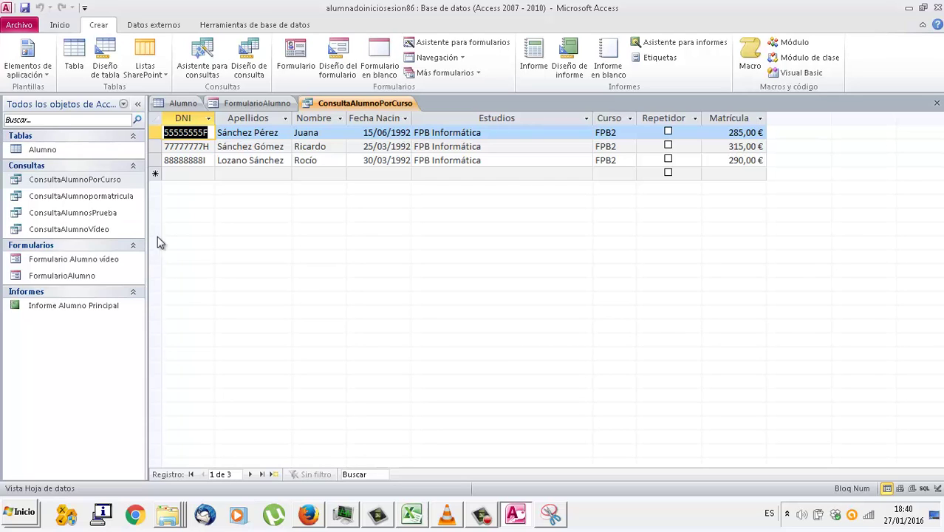
{"action": "left_click", "coordinate": [234, 172]}
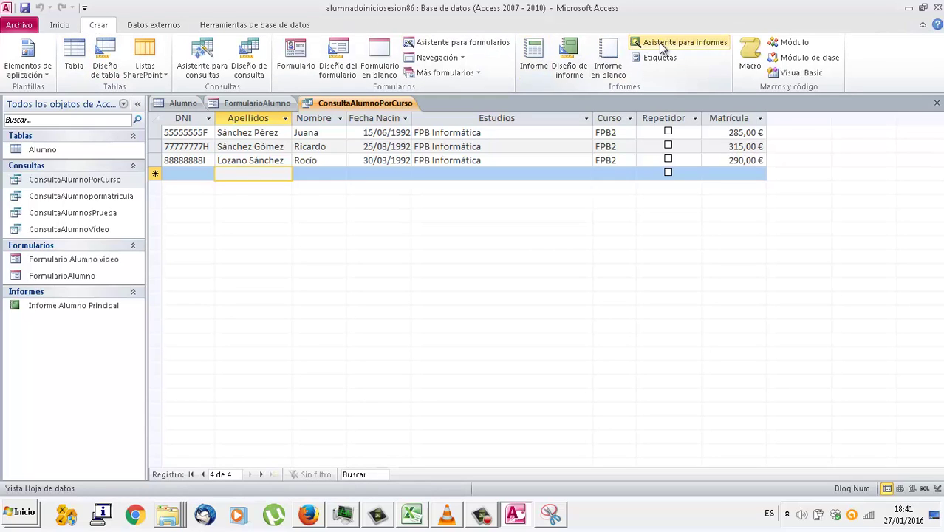
{"action": "right_click", "coordinate": [374, 105]}
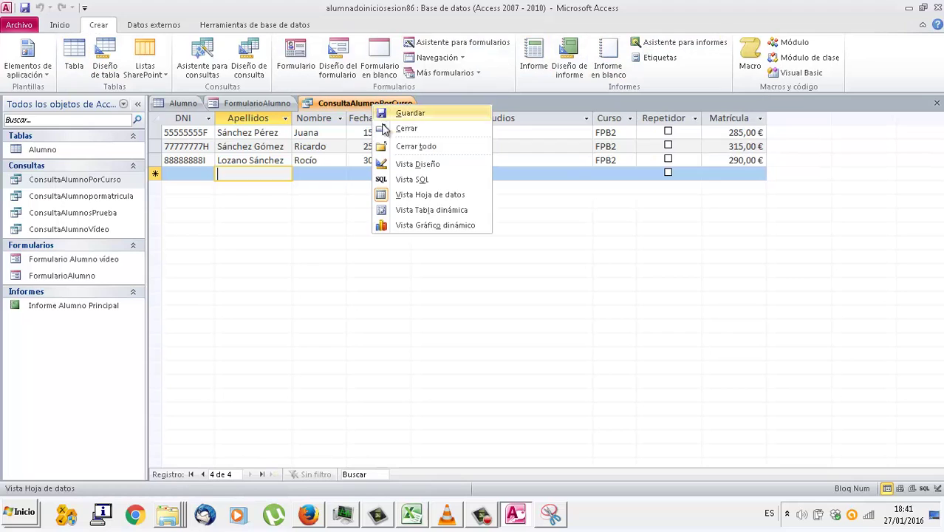
{"action": "left_click", "coordinate": [399, 146]}
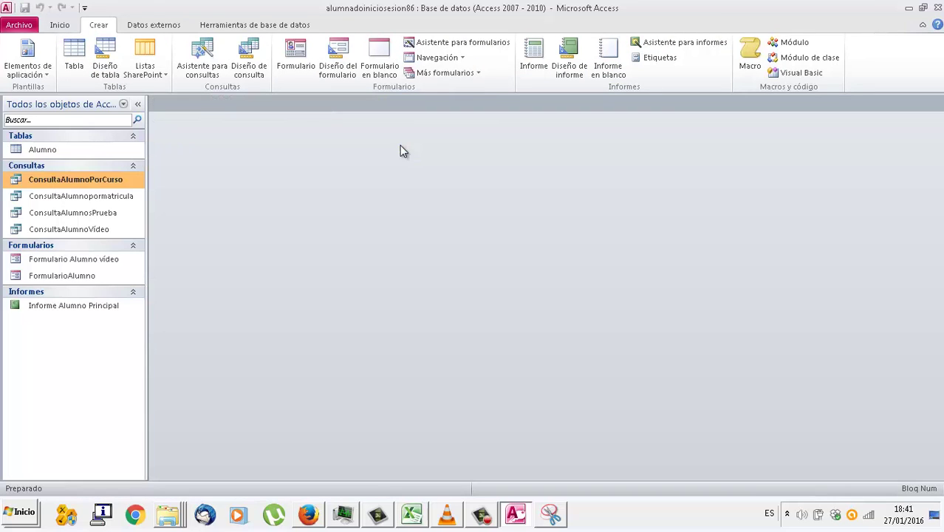
Step: Start a wizard report from the query ConsultaAlumnoPorCurso with all of its fields and no grouping level
{"action": "left_click", "coordinate": [673, 46]}
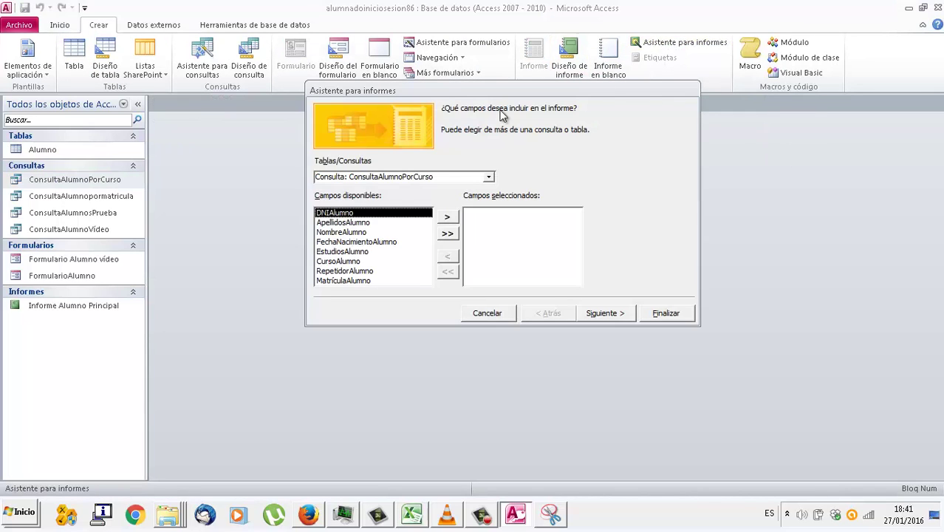
{"action": "left_click", "coordinate": [451, 236]}
{"action": "left_click", "coordinate": [623, 314]}
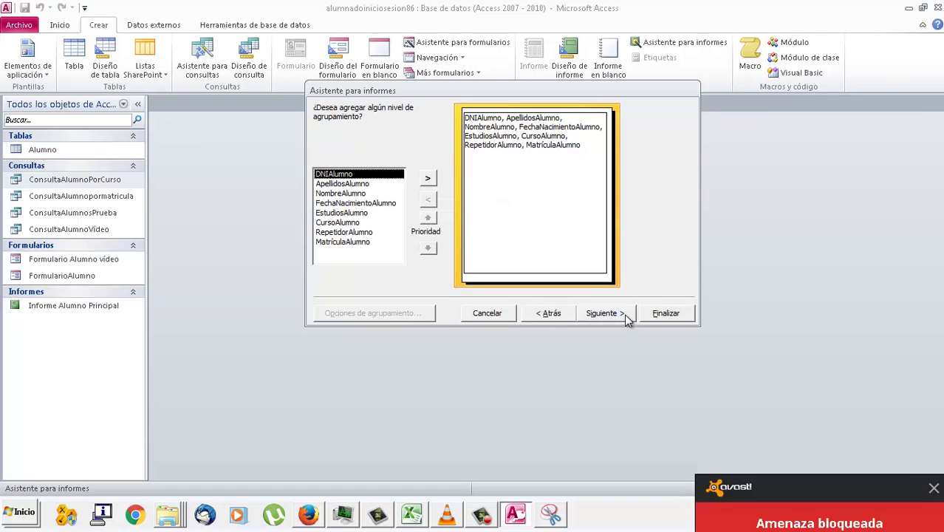
{"action": "left_click", "coordinate": [934, 255]}
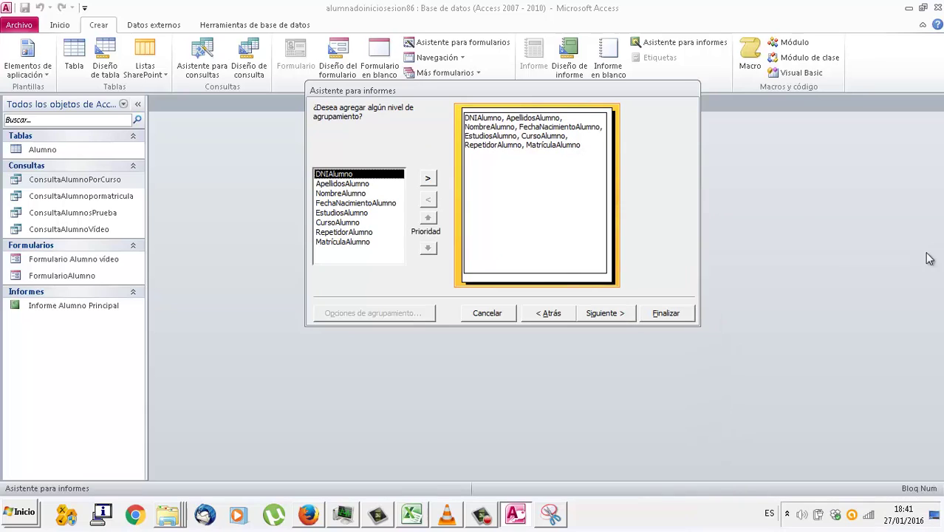
{"action": "left_click", "coordinate": [605, 313]}
Step: Sort the report ascending by ApellidosAlumno and NombreAlumno, and accept the tabular layout with vertical orientation
{"action": "left_click", "coordinate": [616, 164]}
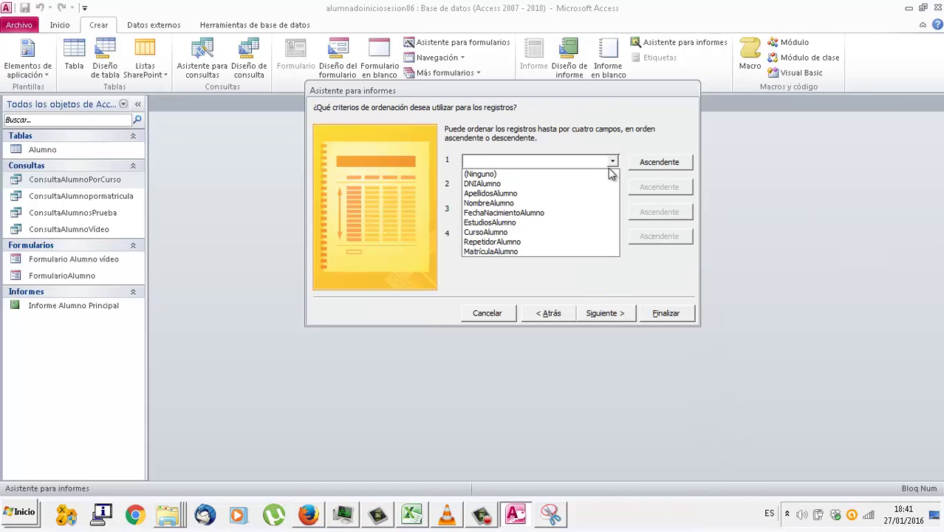
{"action": "left_click", "coordinate": [574, 192]}
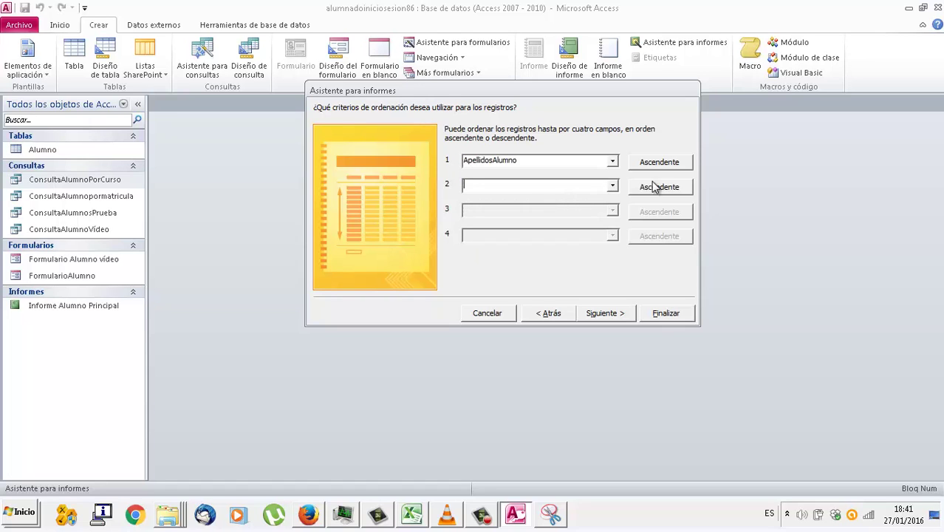
{"action": "left_click", "coordinate": [613, 186]}
{"action": "left_click", "coordinate": [584, 228]}
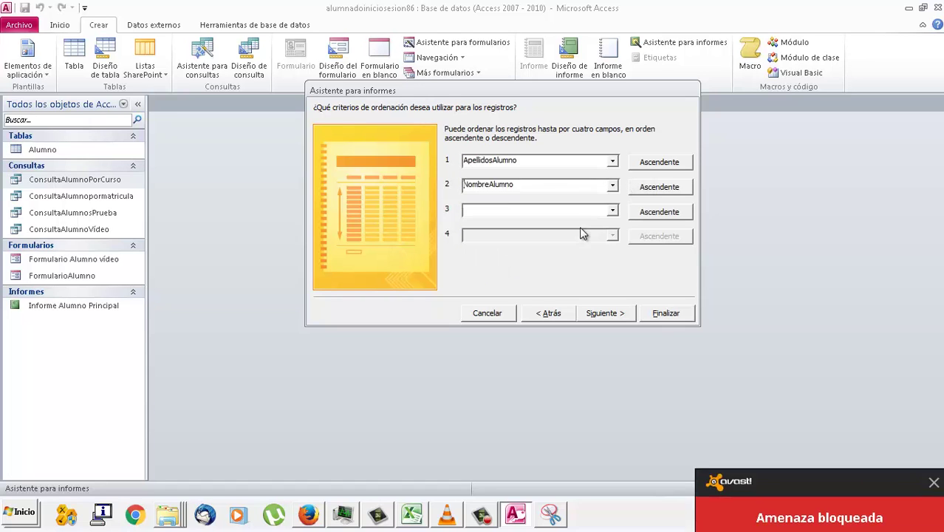
{"action": "left_click", "coordinate": [934, 255]}
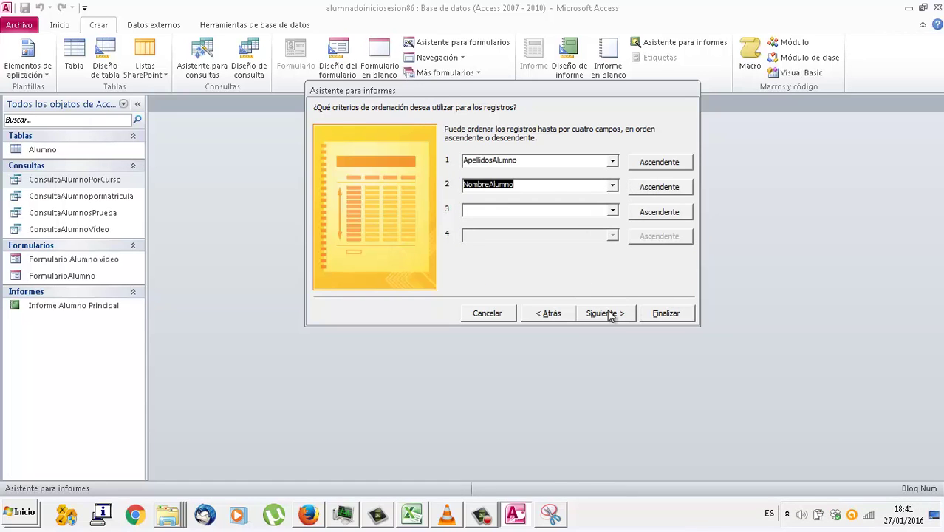
{"action": "left_click", "coordinate": [605, 313]}
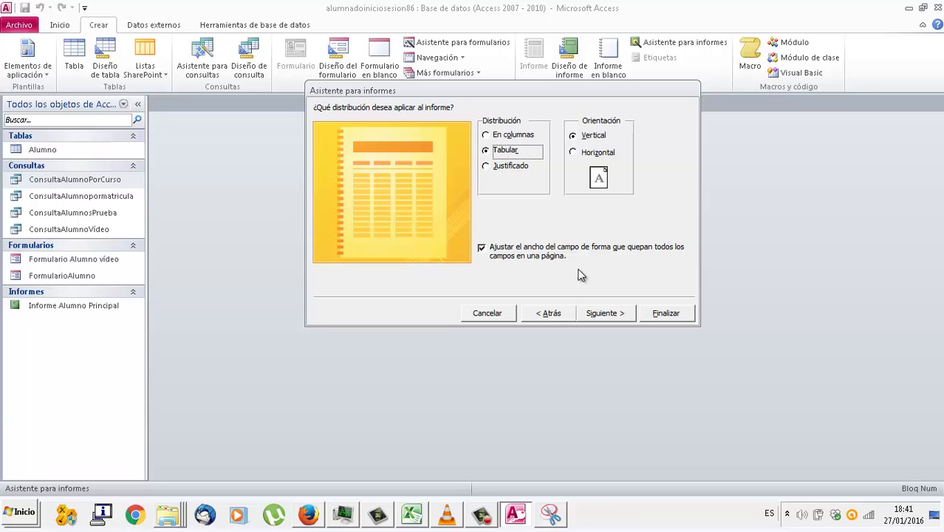
{"action": "left_click", "coordinate": [624, 314]}
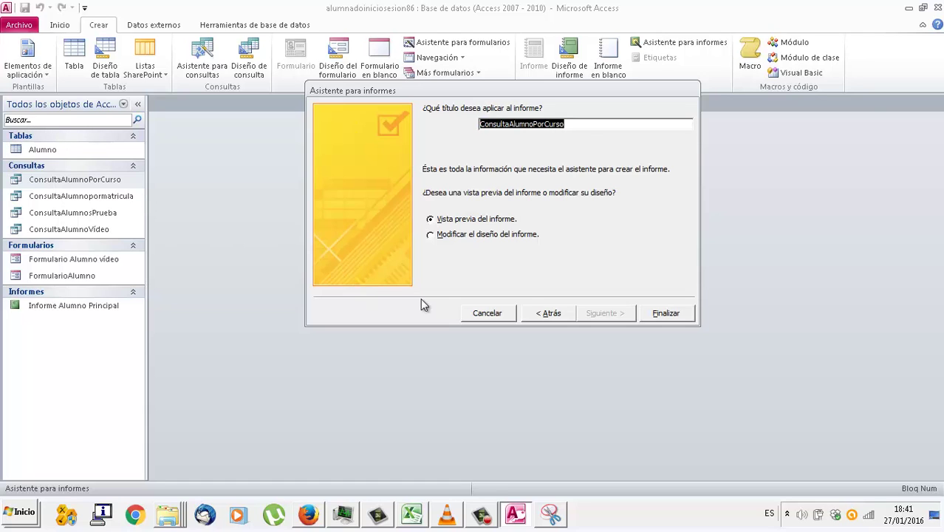
Step: Try to switch the report's source to the table Alumno in the field selection, and return to the wizard's title page
{"action": "left_click", "coordinate": [548, 314]}
{"action": "left_click", "coordinate": [548, 315]}
{"action": "left_click", "coordinate": [548, 317]}
{"action": "left_click", "coordinate": [548, 316]}
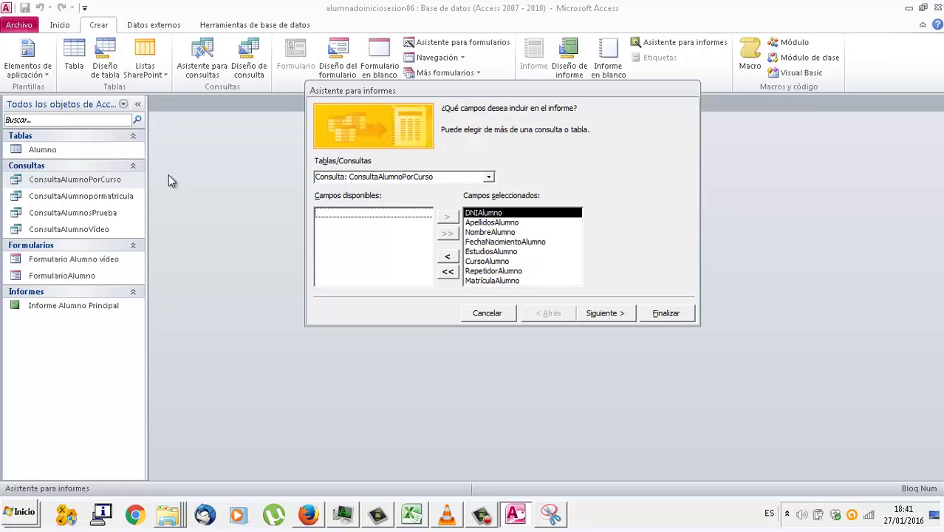
{"action": "left_click", "coordinate": [488, 177]}
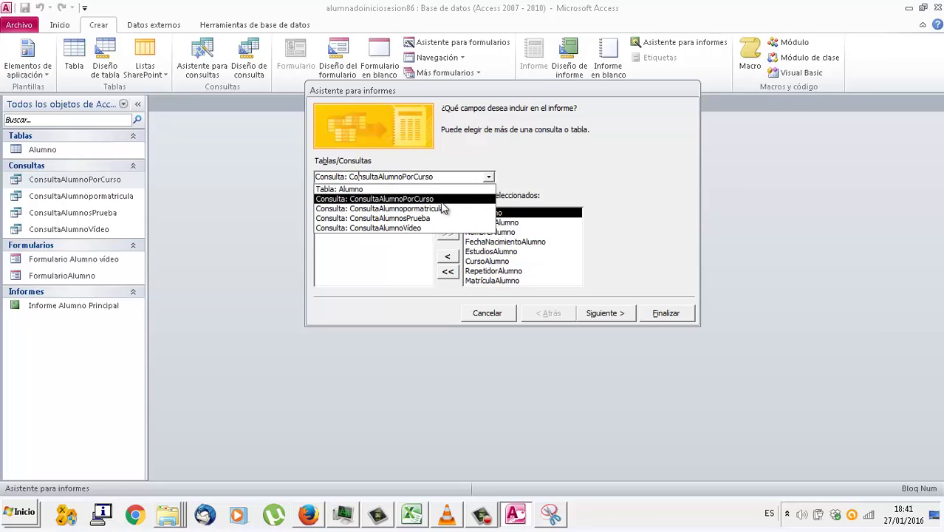
{"action": "left_click", "coordinate": [431, 189]}
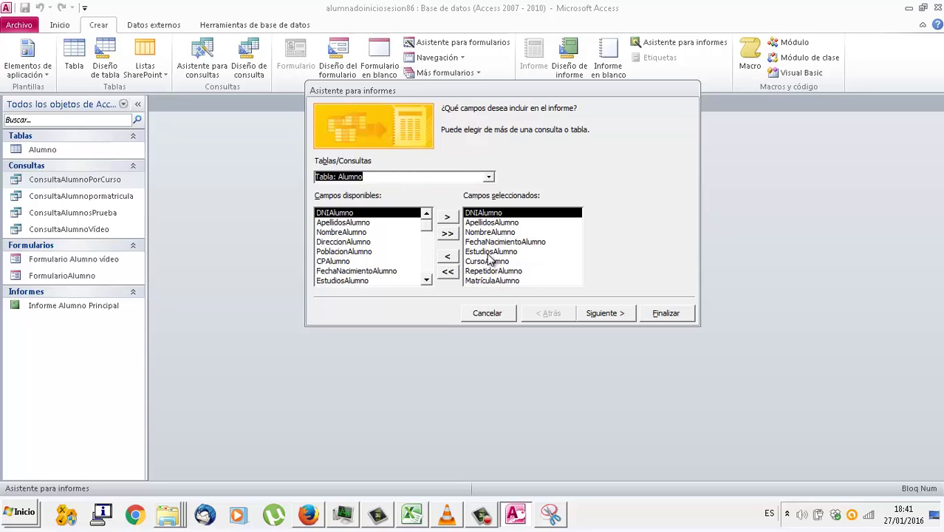
{"action": "left_click", "coordinate": [595, 313]}
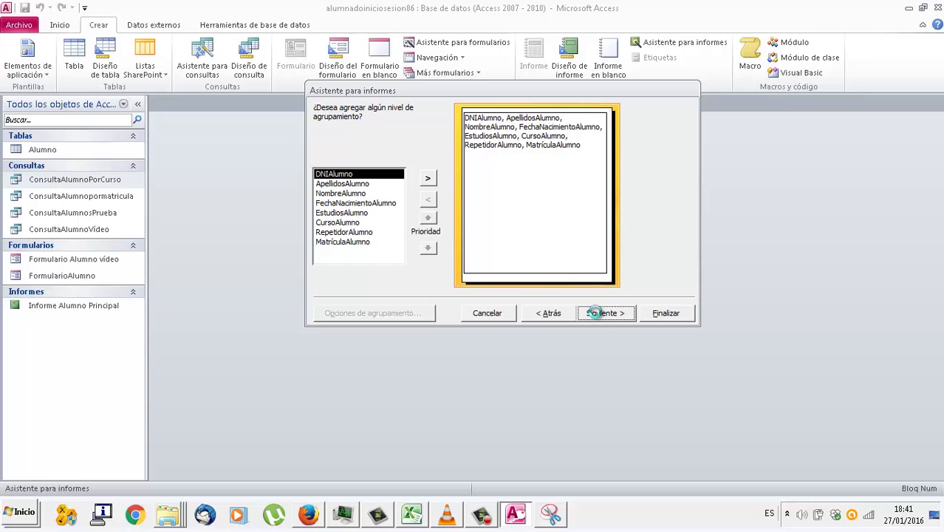
{"action": "left_click", "coordinate": [596, 313]}
{"action": "left_click", "coordinate": [595, 313]}
{"action": "left_click", "coordinate": [597, 315]}
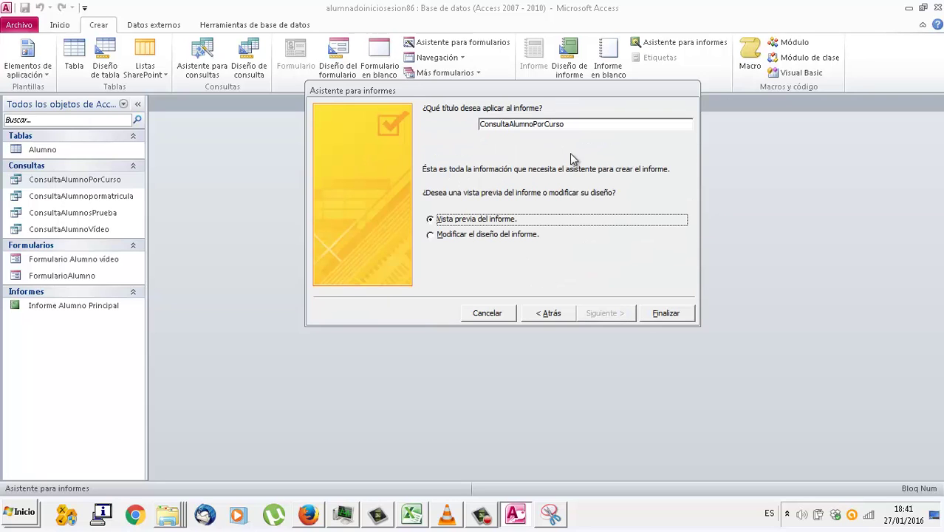
Step: Title the report "Informe Principal Alumnos" and finish the wizard with a preview of the report
{"action": "left_click_drag", "start_coordinate": [565, 124], "coordinate": [175, 128]}
{"action": "type", "text": "Informe Principal Alumnos"}
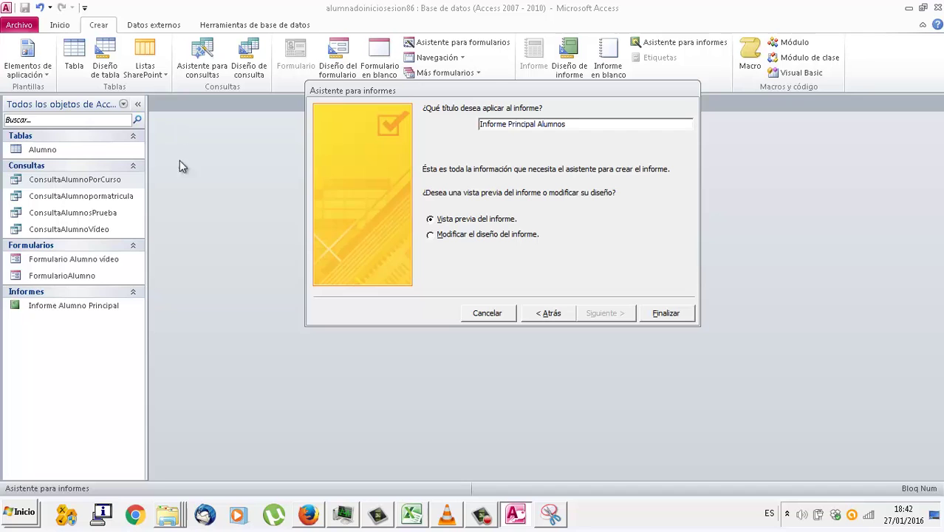
{"action": "left_click", "coordinate": [666, 313]}
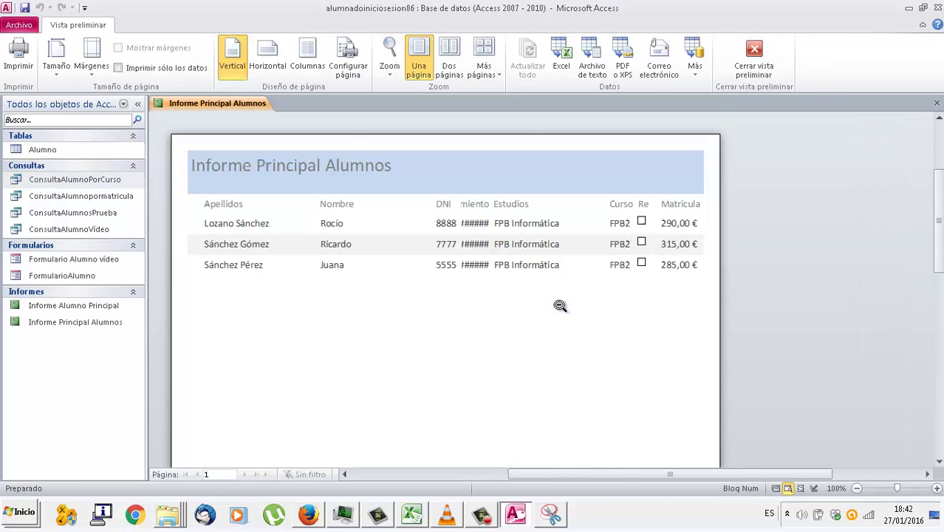
Step: Examine the previewed report's columns, page footer and overall page layout, and close the report
{"action": "scroll", "coordinate": [560, 305], "scroll_direction": "down", "scroll_amount": 5}
{"action": "scroll", "coordinate": [560, 306], "scroll_direction": "up", "scroll_amount": 6}
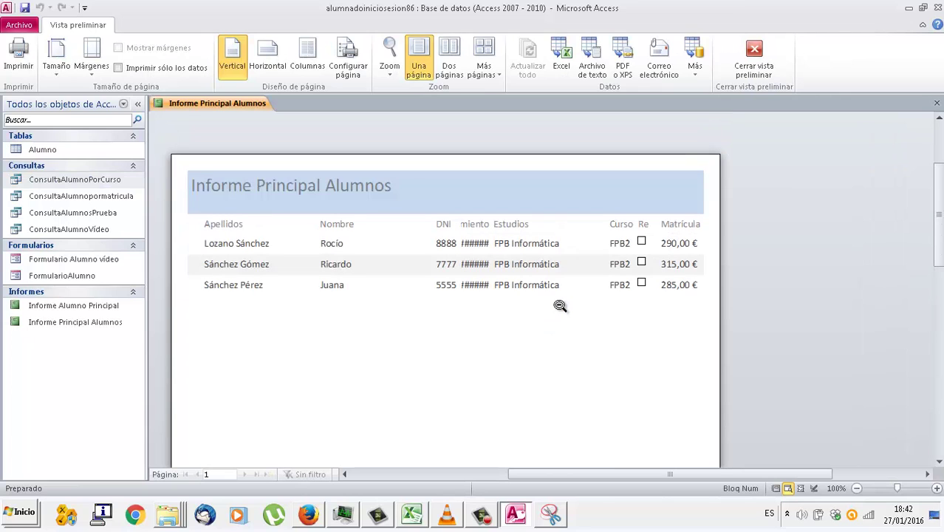
{"action": "left_click", "coordinate": [224, 473]}
{"action": "left_click", "coordinate": [558, 271]}
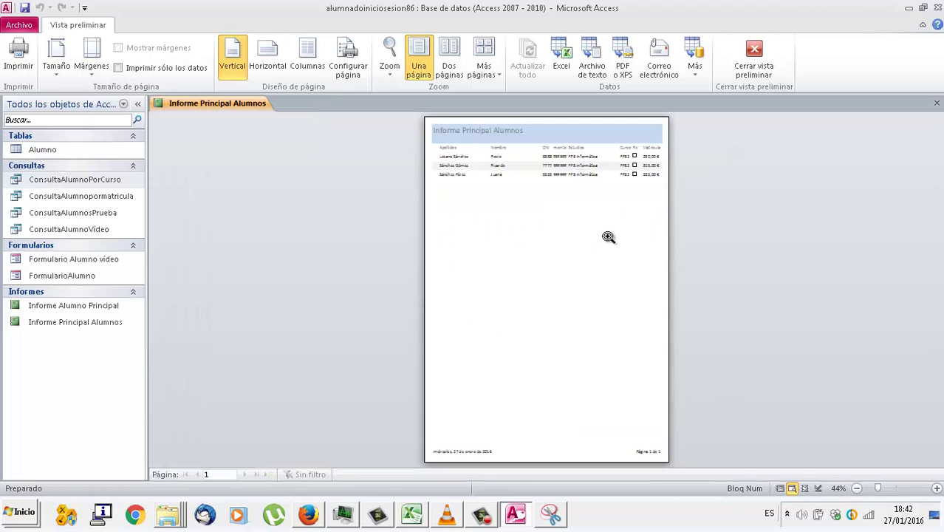
{"action": "left_click", "coordinate": [650, 445]}
{"action": "left_click", "coordinate": [649, 446]}
{"action": "left_click", "coordinate": [660, 452]}
{"action": "left_click", "coordinate": [669, 465]}
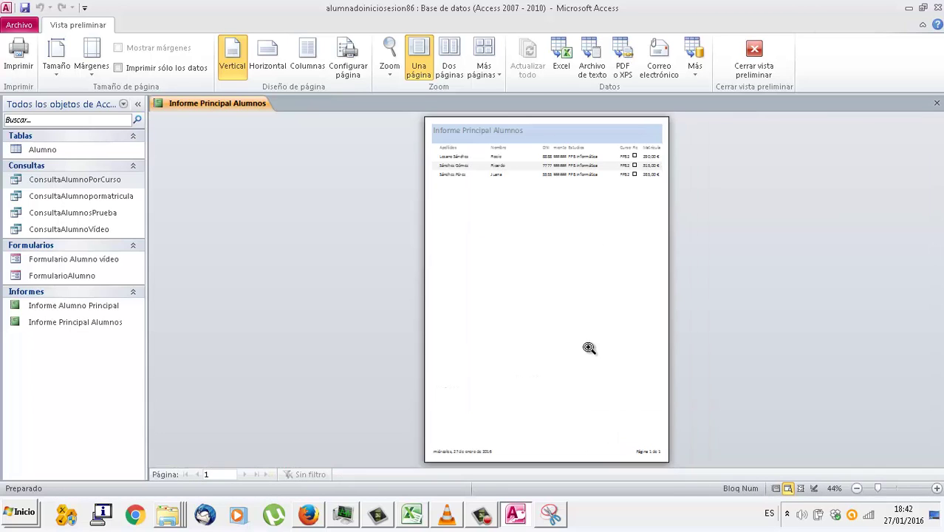
{"action": "left_click", "coordinate": [549, 141]}
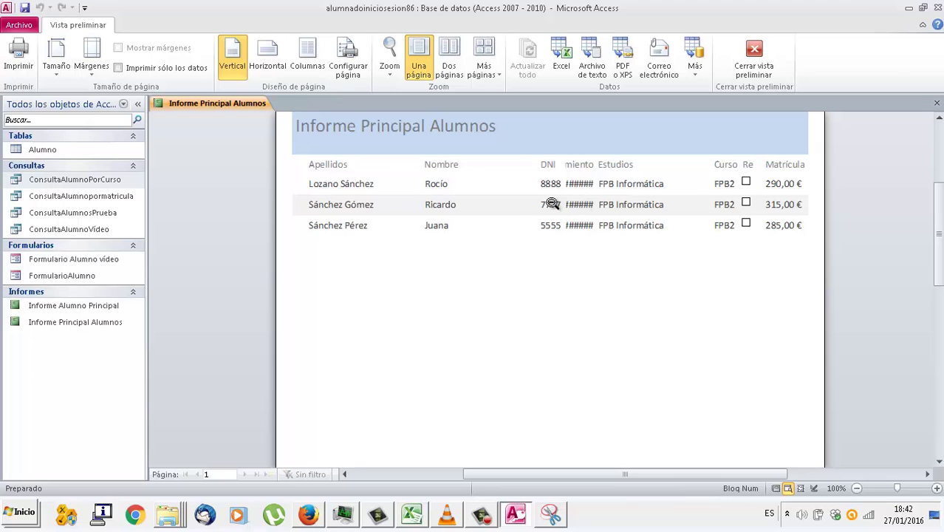
{"action": "right_click", "coordinate": [220, 106]}
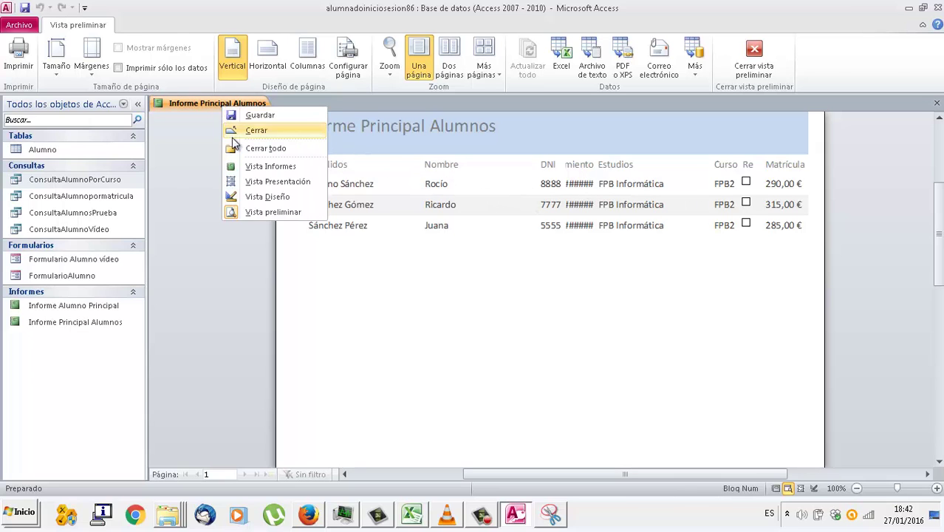
{"action": "left_click", "coordinate": [256, 130]}
Step: Start another wizard report from the table Alumno with all of its fields and no grouping level
{"action": "left_click", "coordinate": [56, 148]}
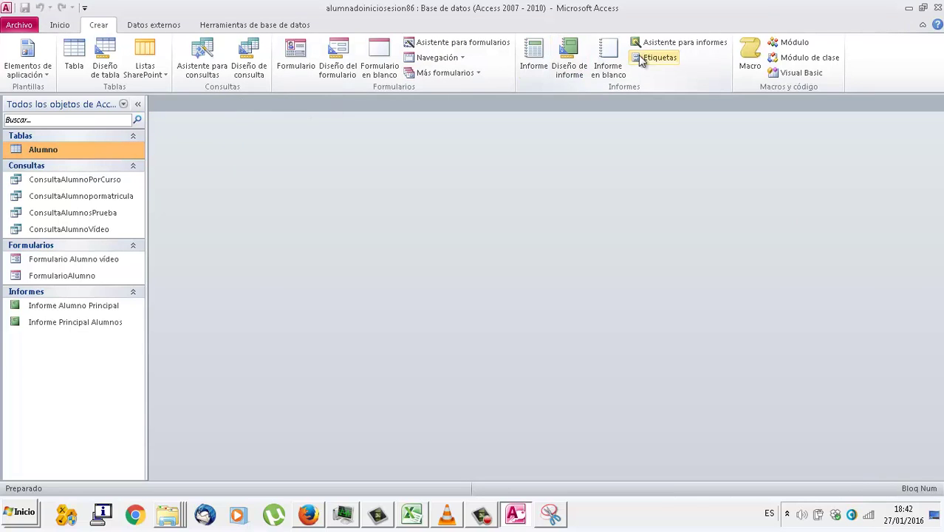
{"action": "left_click", "coordinate": [679, 44]}
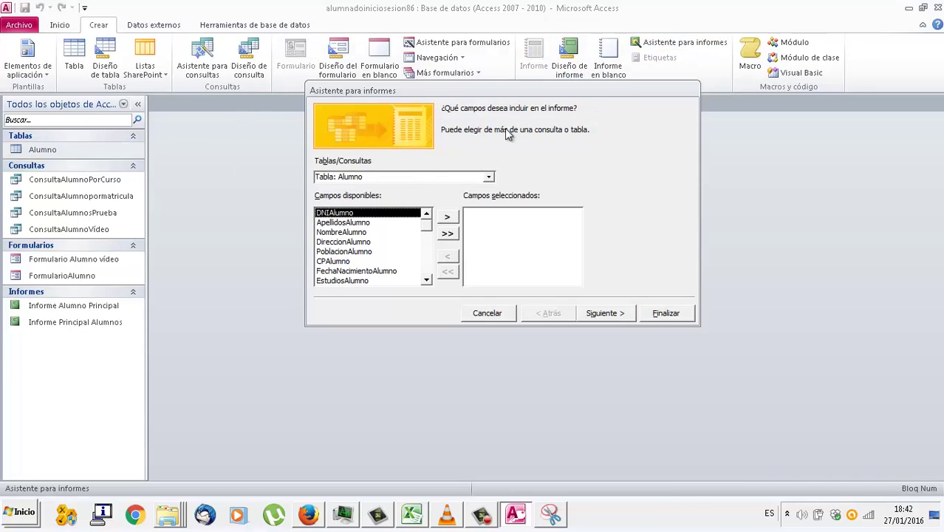
{"action": "left_click", "coordinate": [448, 233]}
{"action": "left_click", "coordinate": [626, 316]}
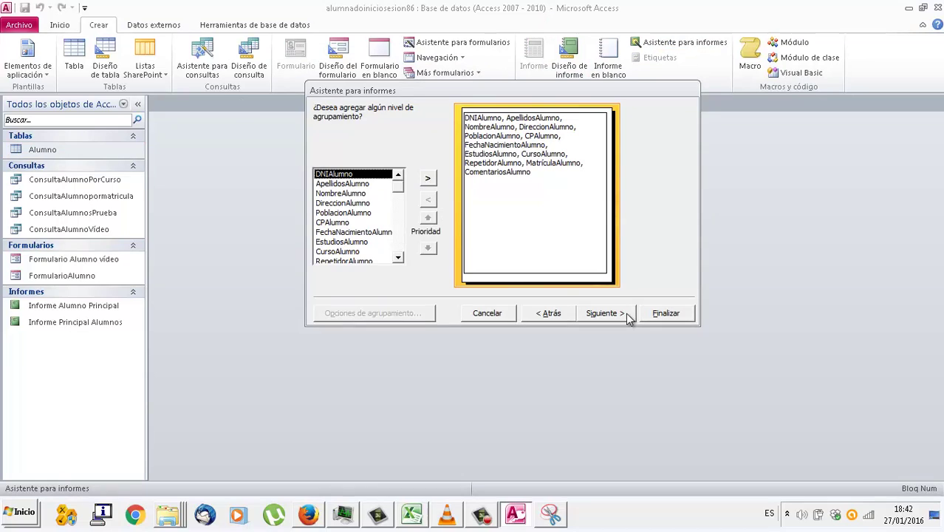
{"action": "left_click", "coordinate": [626, 315]}
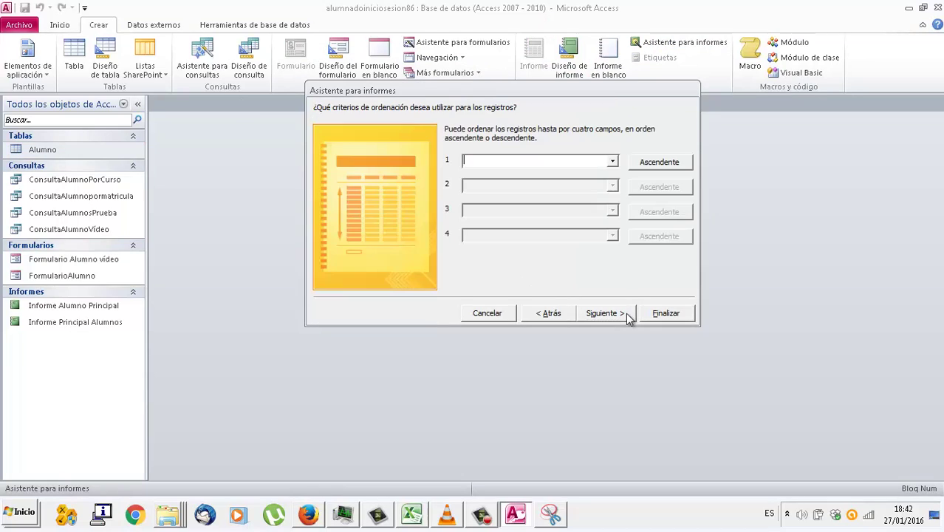
Step: Sort the new report ascending by PoblacionAlumno, ApellidosAlumno and NombreAlumno, and continue to the layout options
{"action": "left_click", "coordinate": [612, 162]}
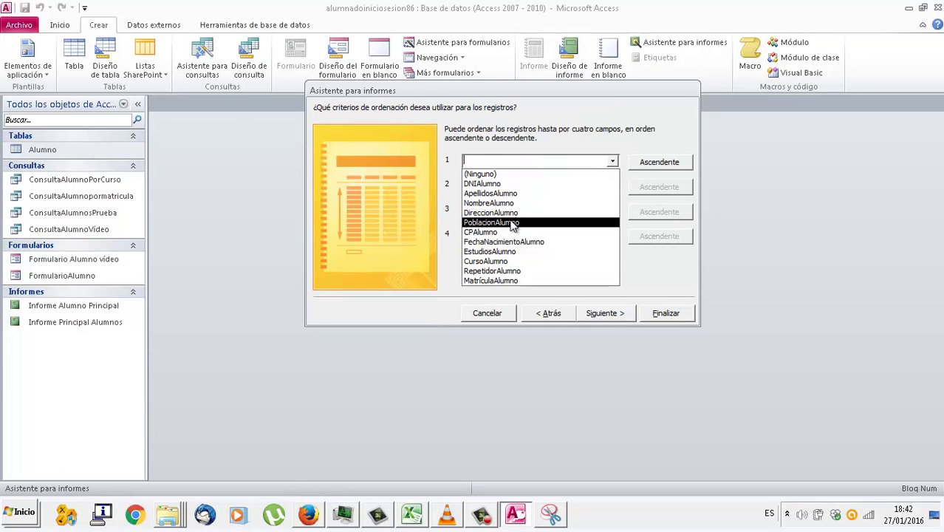
{"action": "left_click", "coordinate": [512, 223]}
{"action": "left_click", "coordinate": [613, 186]}
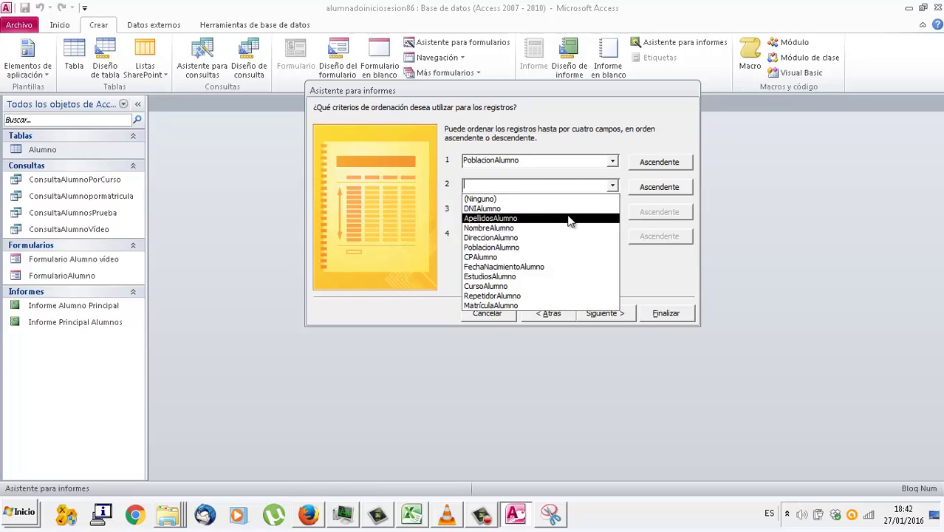
{"action": "left_click", "coordinate": [573, 217]}
{"action": "left_click", "coordinate": [614, 212]}
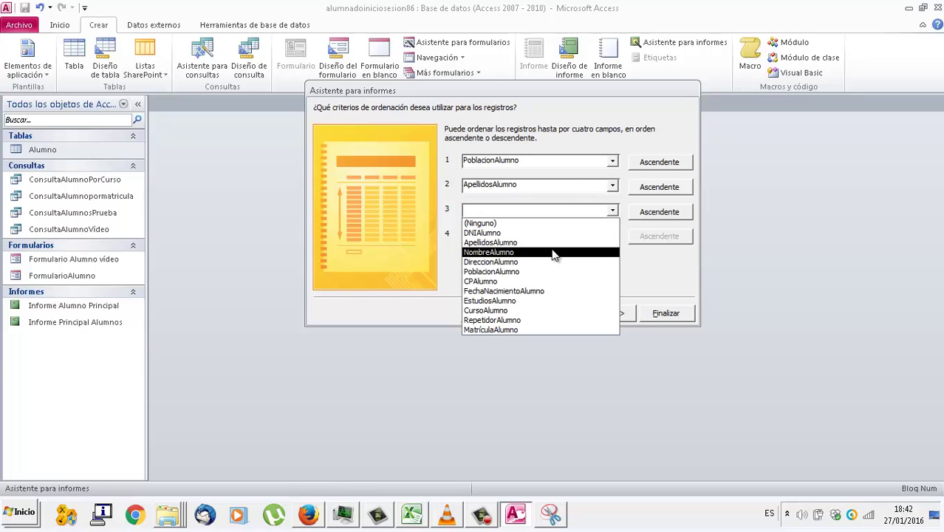
{"action": "left_click", "coordinate": [552, 251]}
{"action": "left_click", "coordinate": [600, 316]}
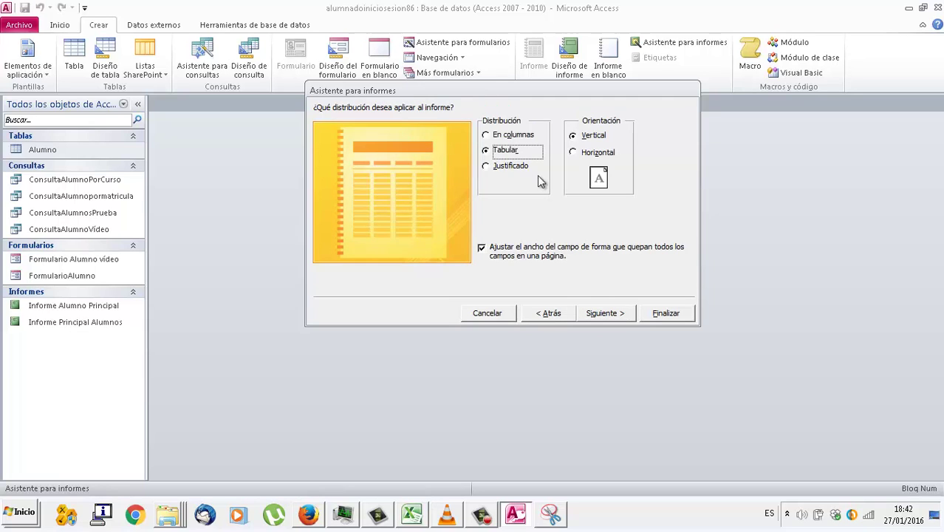
Step: Keep the tabular layout in vertical orientation, title the report "Informe Alumnos 2" and finish the wizard with a preview
{"action": "left_click", "coordinate": [603, 314]}
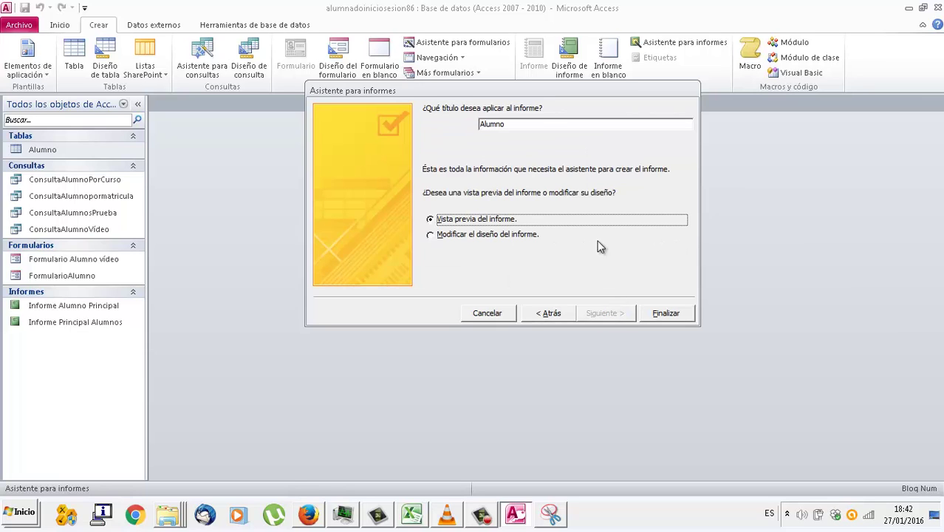
{"action": "double_click", "coordinate": [541, 126]}
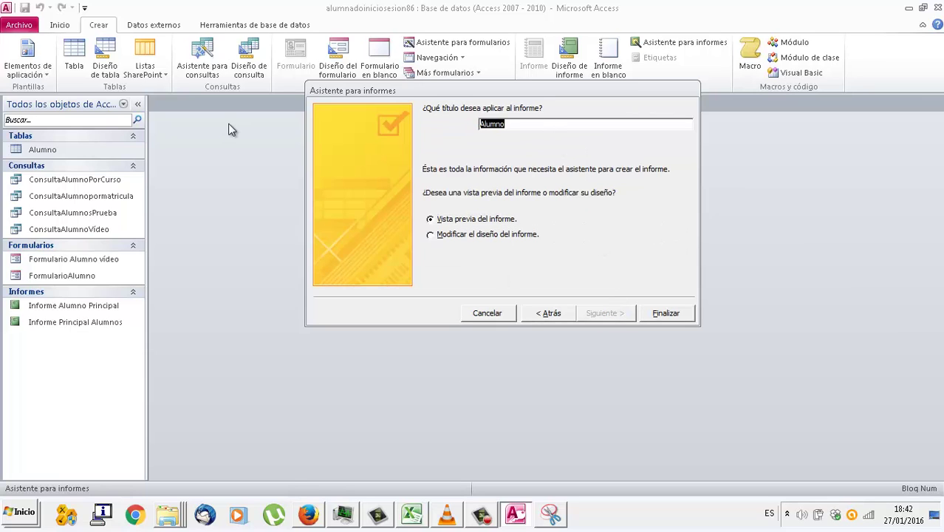
{"action": "type", "text": "Informe Alumnos"}
{"action": "key", "text": "Return"}
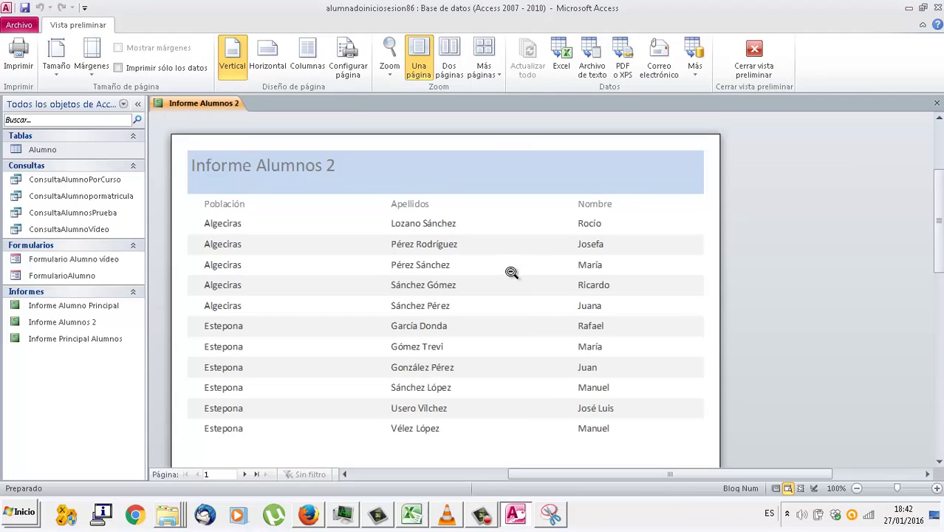
Step: Examine how the fields are distributed across the three pages of the Informe Alumnos 2 preview, dismissing the antivirus alerts
{"action": "left_click", "coordinate": [511, 272]}
{"action": "scroll", "coordinate": [512, 273], "scroll_direction": "up", "scroll_amount": 2}
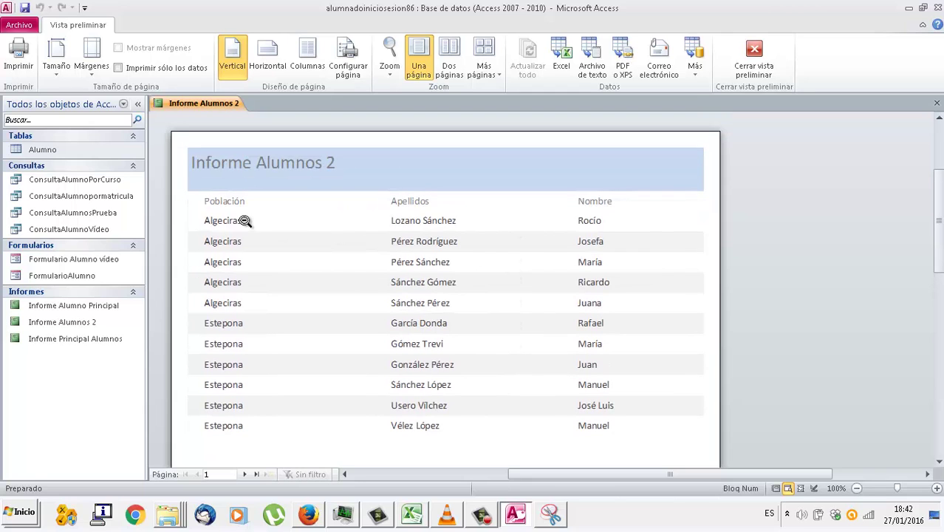
{"action": "scroll", "coordinate": [437, 297], "scroll_direction": "down", "scroll_amount": 2}
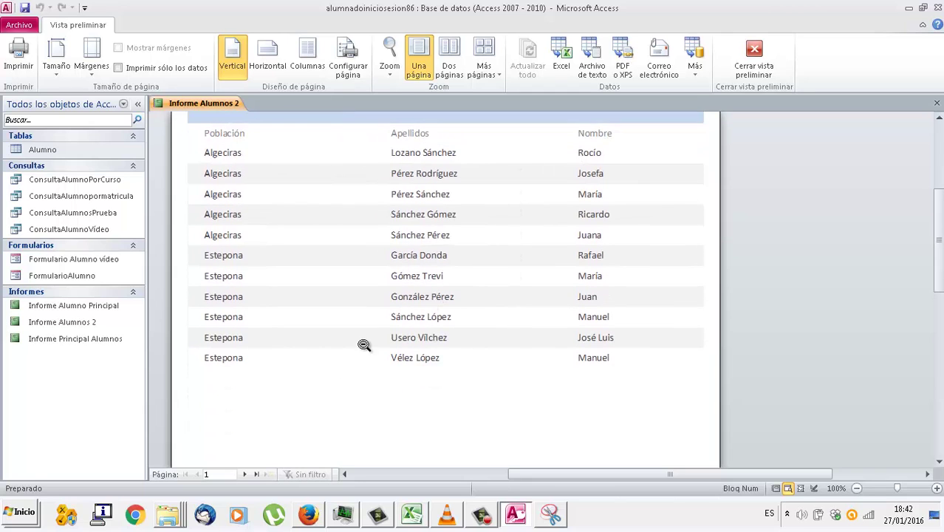
{"action": "left_click", "coordinate": [244, 475]}
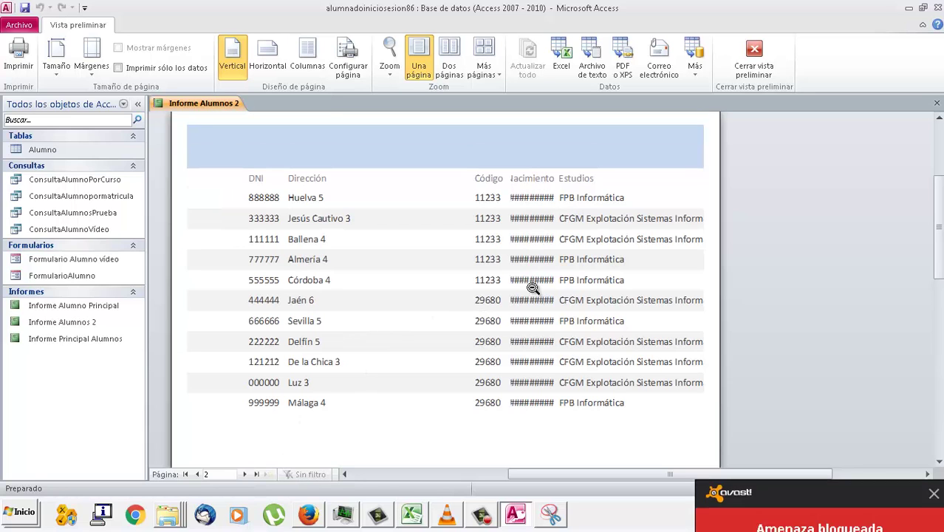
{"action": "left_click", "coordinate": [244, 474]}
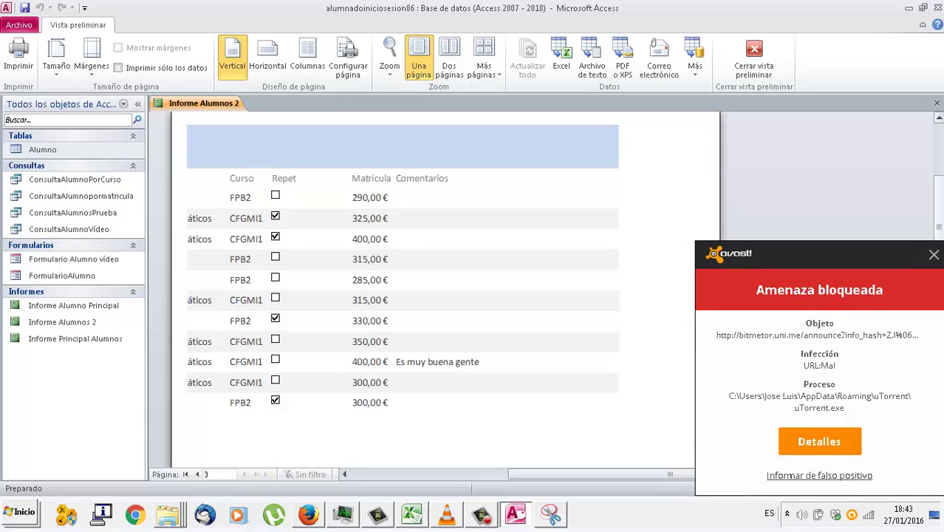
{"action": "left_click", "coordinate": [934, 253]}
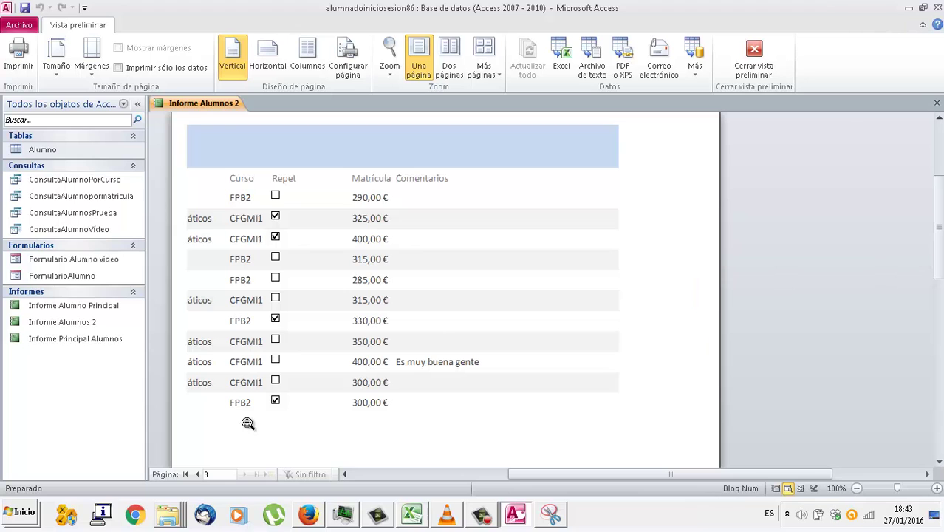
{"action": "left_click", "coordinate": [198, 473]}
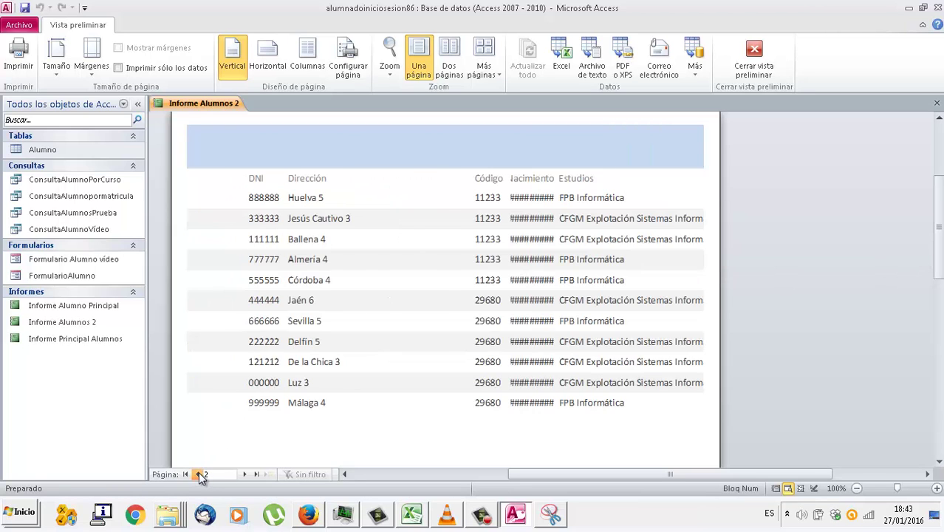
{"action": "left_click", "coordinate": [198, 473]}
{"action": "scroll", "coordinate": [345, 208], "scroll_direction": "down", "scroll_amount": 2}
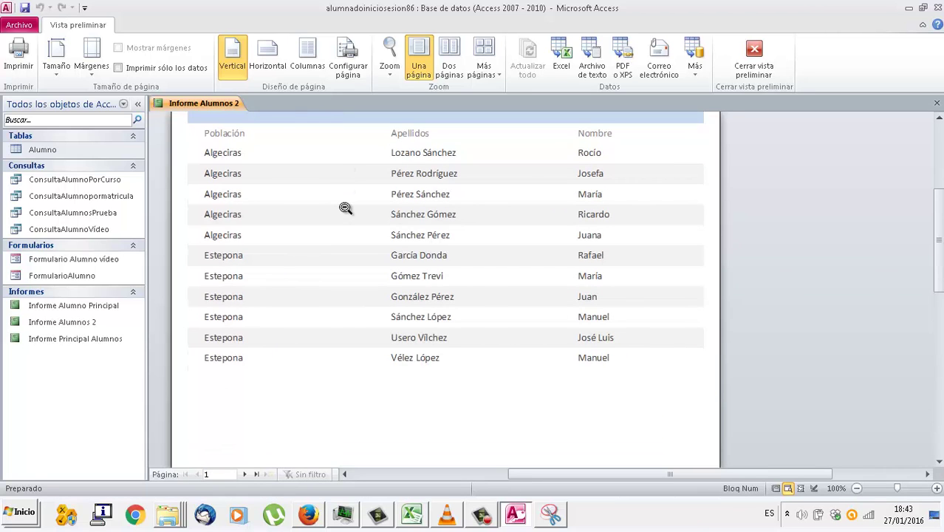
{"action": "scroll", "coordinate": [345, 208], "scroll_direction": "up", "scroll_amount": 3}
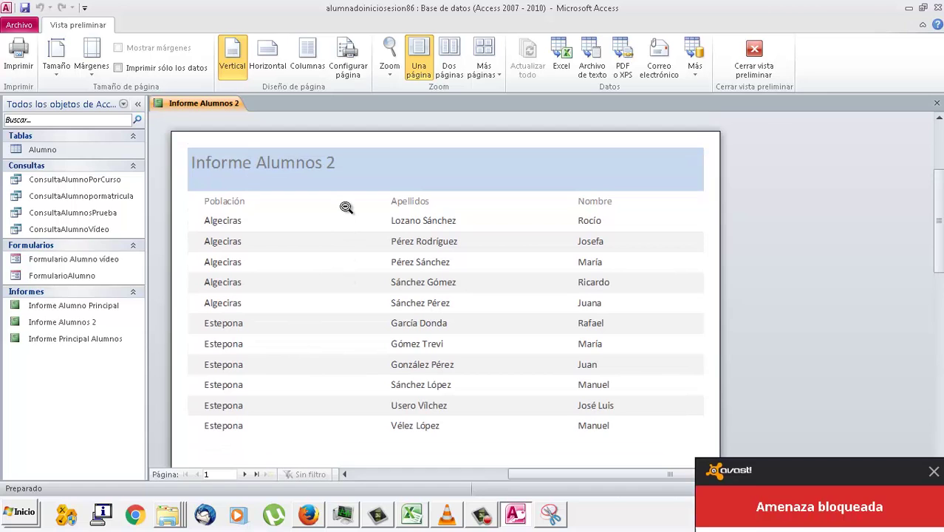
{"action": "left_click", "coordinate": [932, 256]}
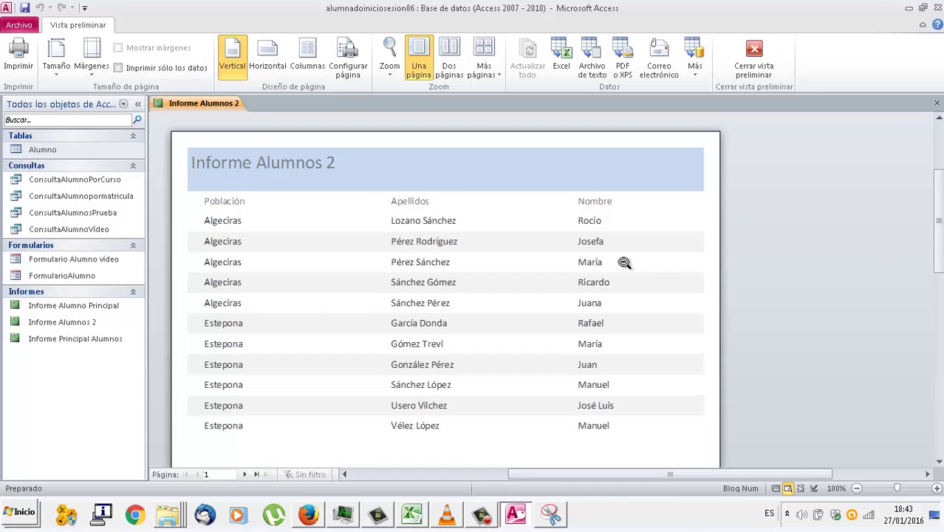
Step: Select the table Alumno and start another report with the report wizard
{"action": "left_click", "coordinate": [66, 149]}
{"action": "left_click", "coordinate": [66, 142]}
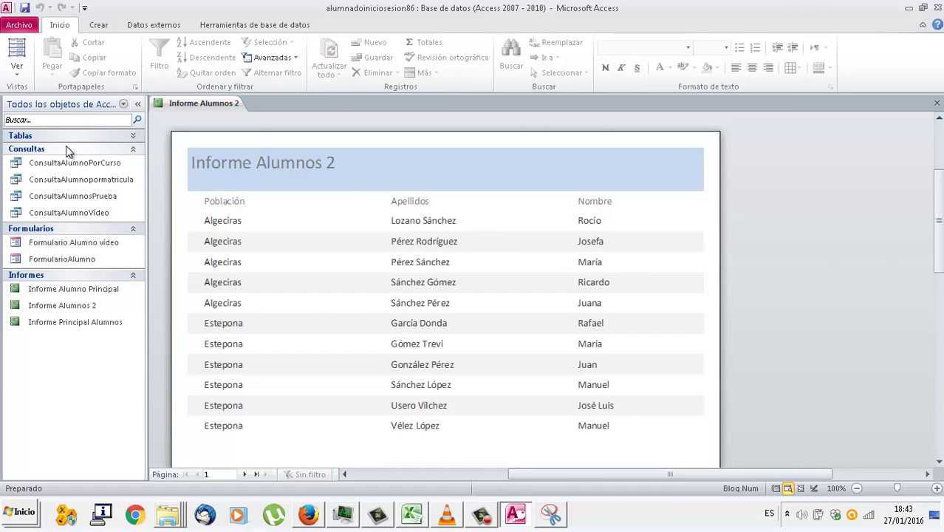
{"action": "left_click", "coordinate": [78, 137]}
{"action": "left_click", "coordinate": [64, 148]}
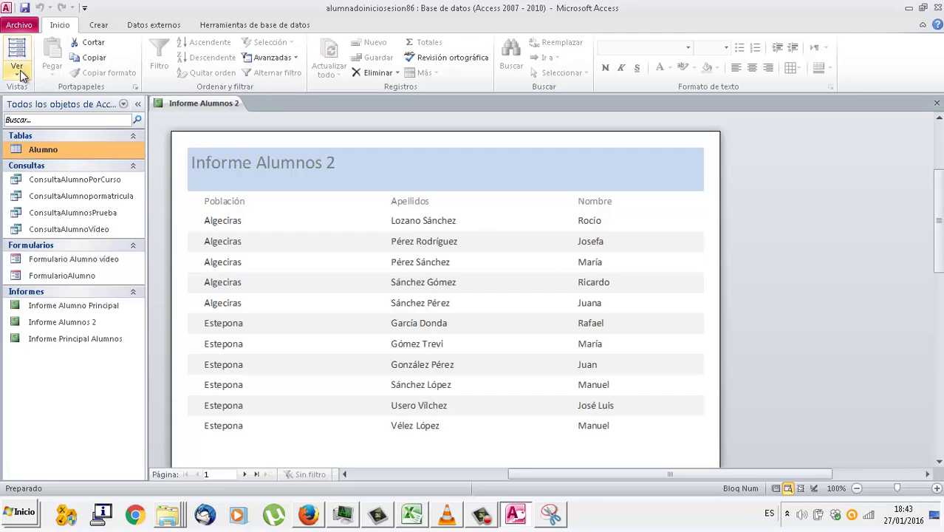
{"action": "left_click", "coordinate": [98, 24]}
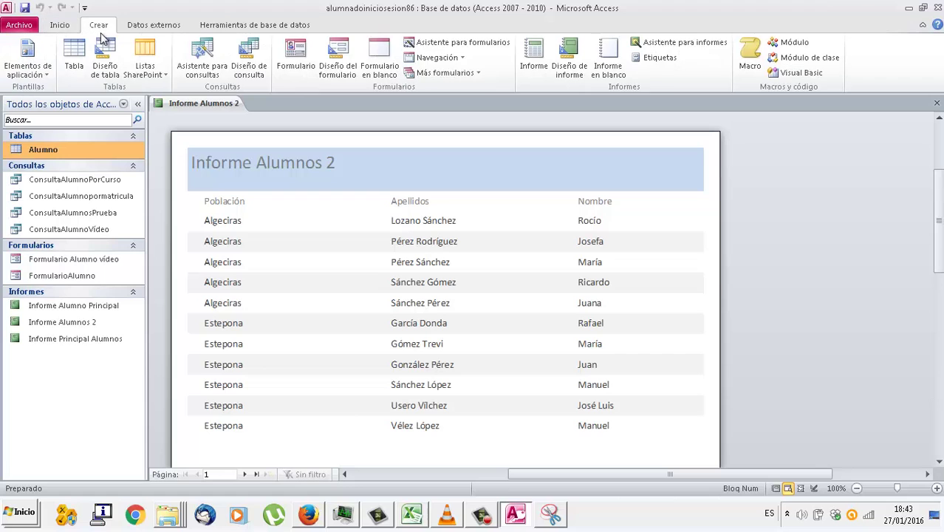
{"action": "left_click", "coordinate": [685, 42]}
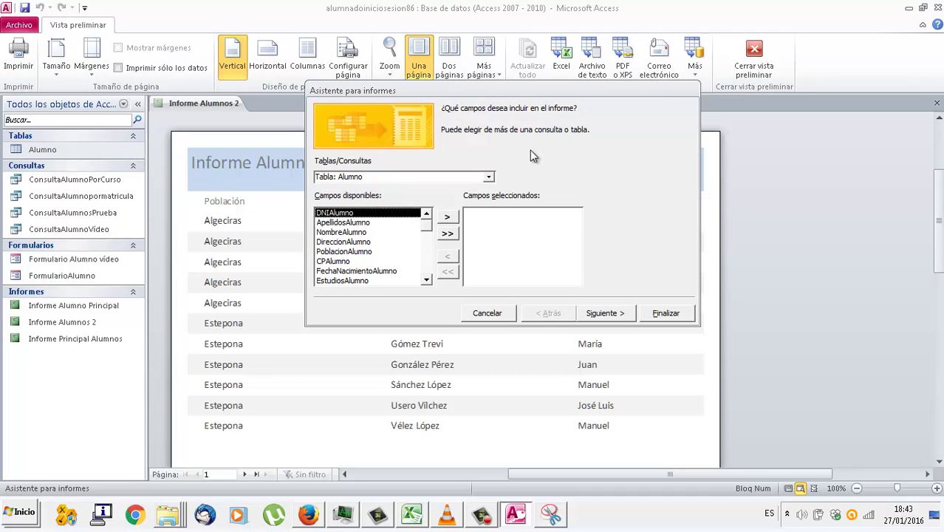
Step: Include all fields of the table Alumno in the report, without any grouping level or sort order
{"action": "left_click", "coordinate": [449, 232]}
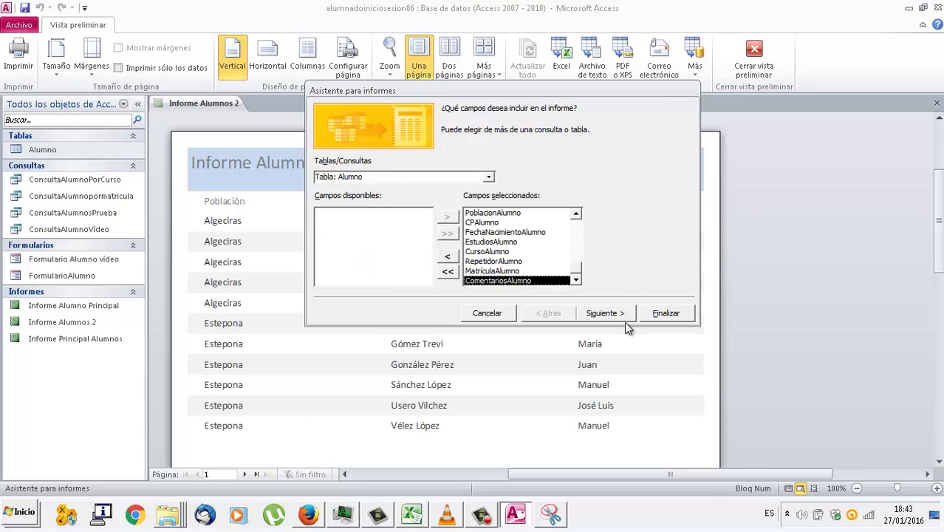
{"action": "left_click", "coordinate": [625, 323]}
{"action": "left_click", "coordinate": [625, 323]}
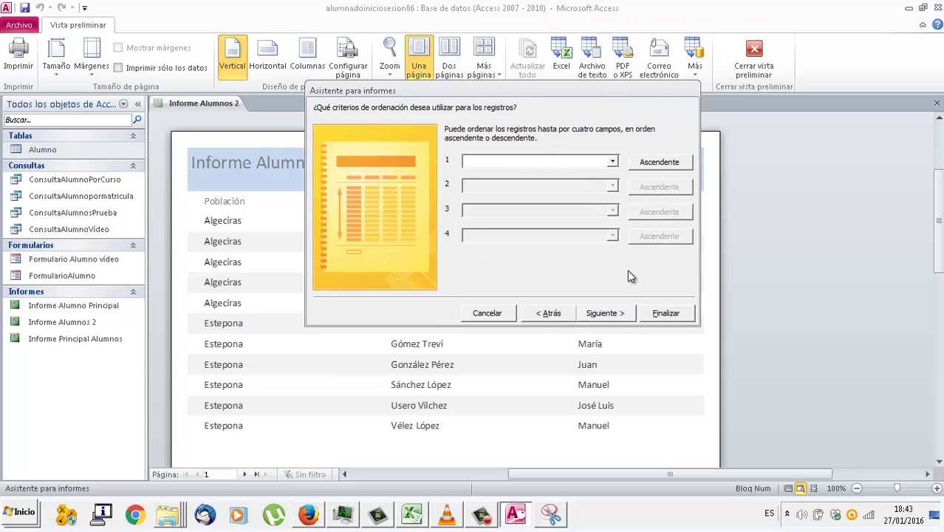
{"action": "left_click", "coordinate": [618, 314]}
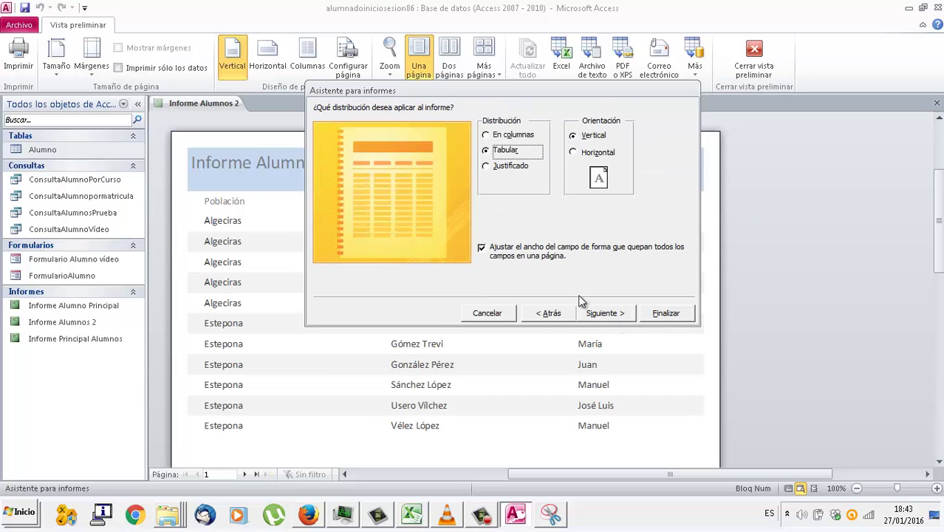
Step: Choose the columnar layout, title the report "Informe alumno en columnas" and finish the wizard with a preview
{"action": "left_click", "coordinate": [510, 135]}
{"action": "left_click", "coordinate": [612, 316]}
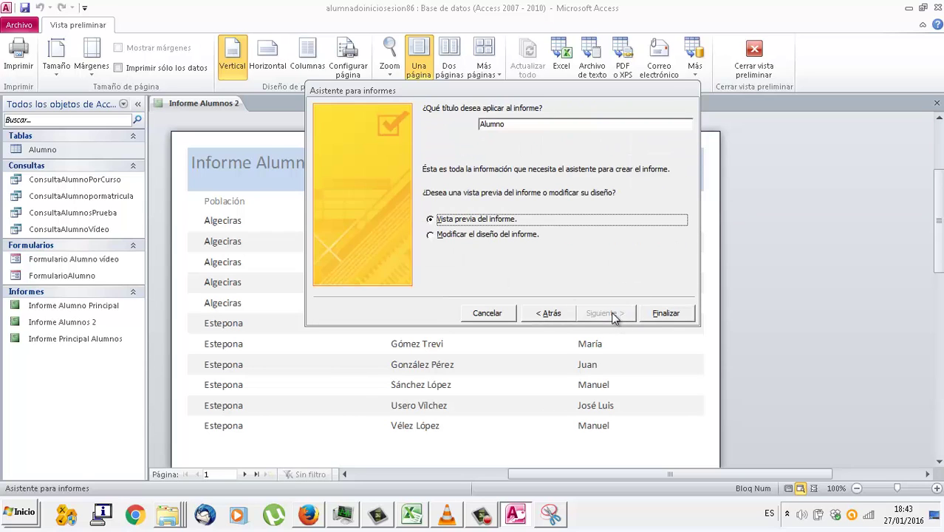
{"action": "double_click", "coordinate": [561, 128]}
{"action": "type", "text": "Inform"}
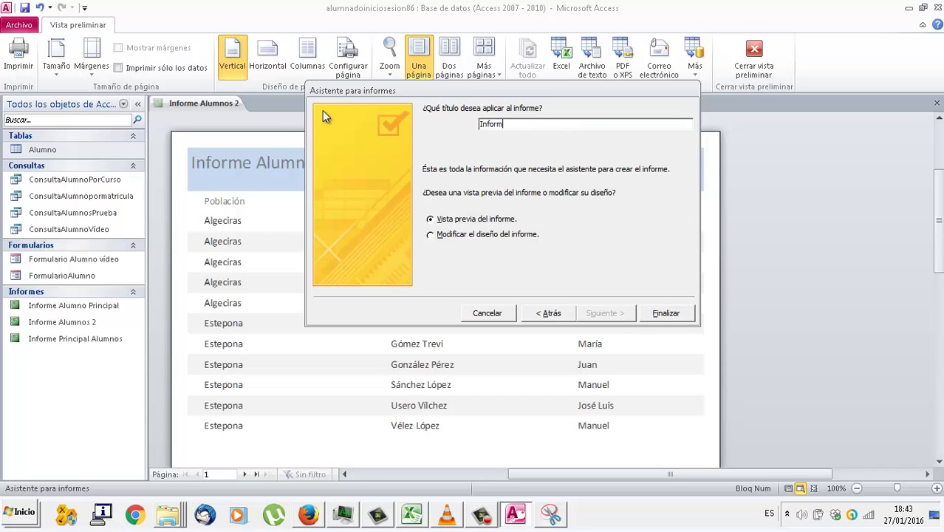
{"action": "type", "text": "e alumno en columnas"}
{"action": "key", "text": "Return"}
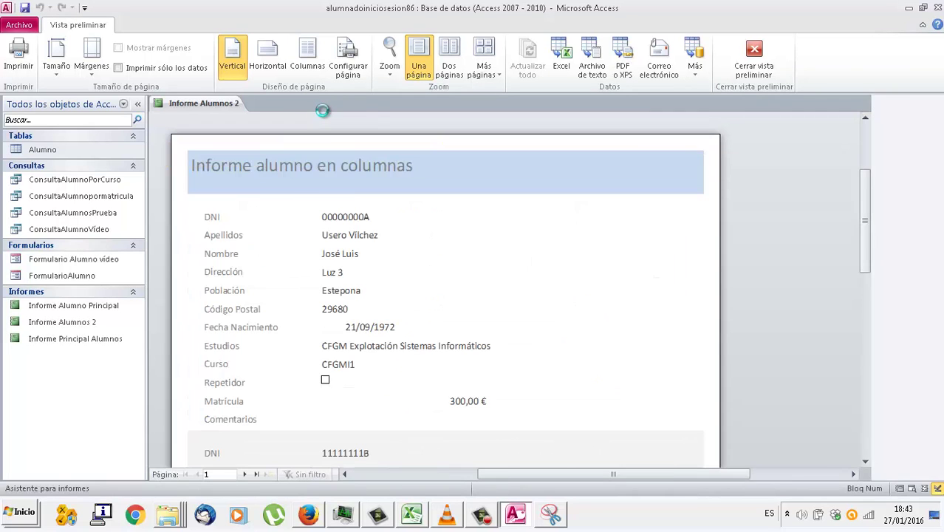
Step: Examine the record layout and page footers on the first two pages of the columnar report preview
{"action": "scroll", "coordinate": [370, 222], "scroll_direction": "down", "scroll_amount": 10}
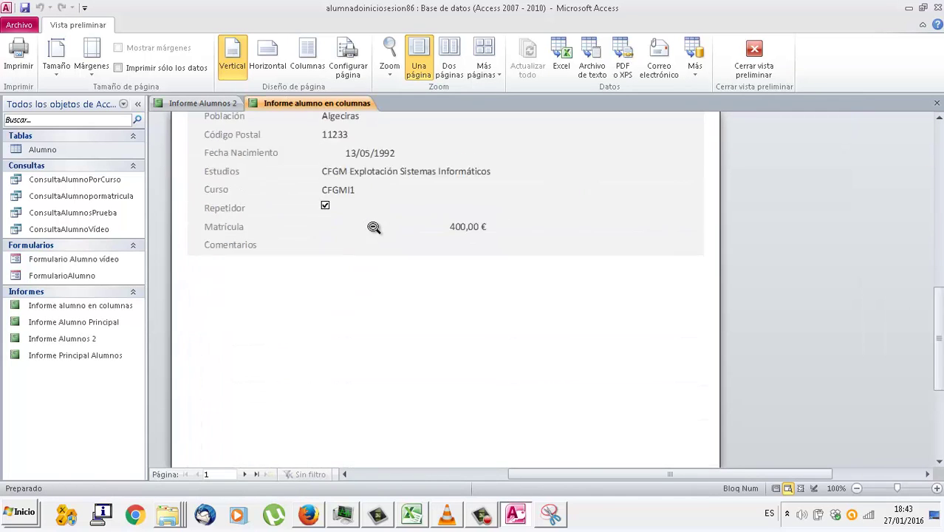
{"action": "scroll", "coordinate": [374, 227], "scroll_direction": "down", "scroll_amount": 5}
{"action": "scroll", "coordinate": [374, 228], "scroll_direction": "up", "scroll_amount": 15}
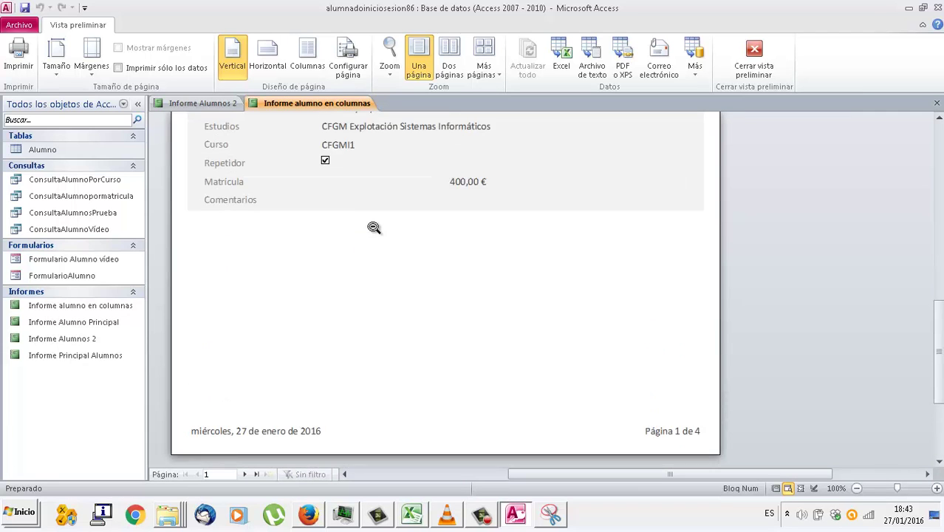
{"action": "scroll", "coordinate": [374, 228], "scroll_direction": "up", "scroll_amount": 2}
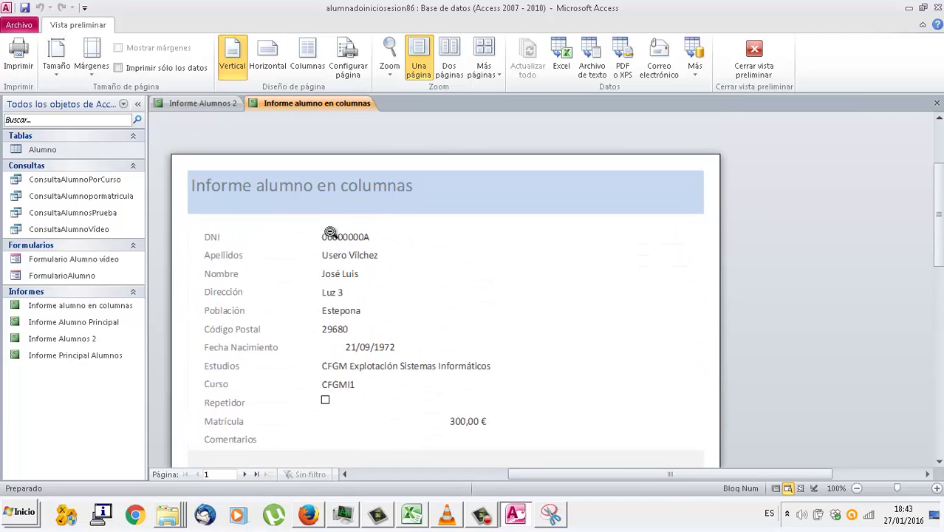
{"action": "scroll", "coordinate": [281, 360], "scroll_direction": "down", "scroll_amount": 5}
{"action": "scroll", "coordinate": [354, 368], "scroll_direction": "down", "scroll_amount": 2}
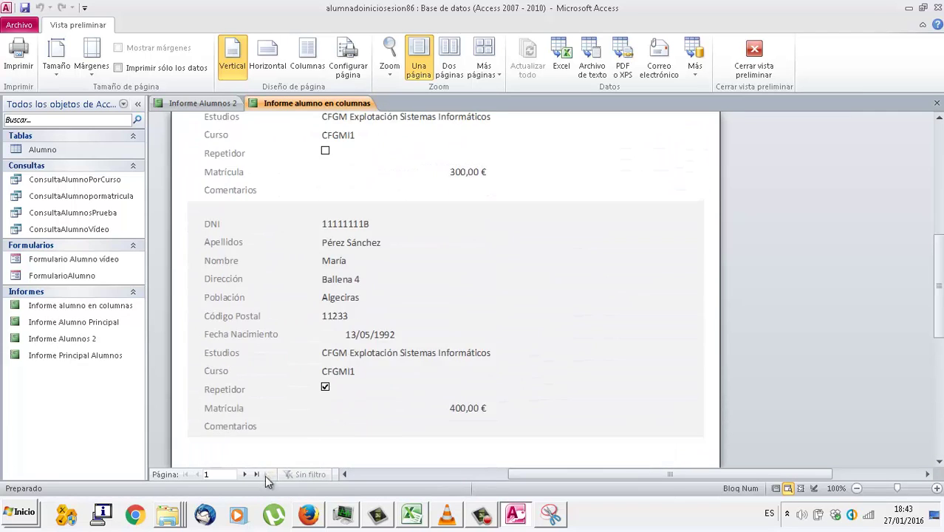
{"action": "left_click", "coordinate": [245, 474]}
{"action": "scroll", "coordinate": [393, 277], "scroll_direction": "down", "scroll_amount": 8}
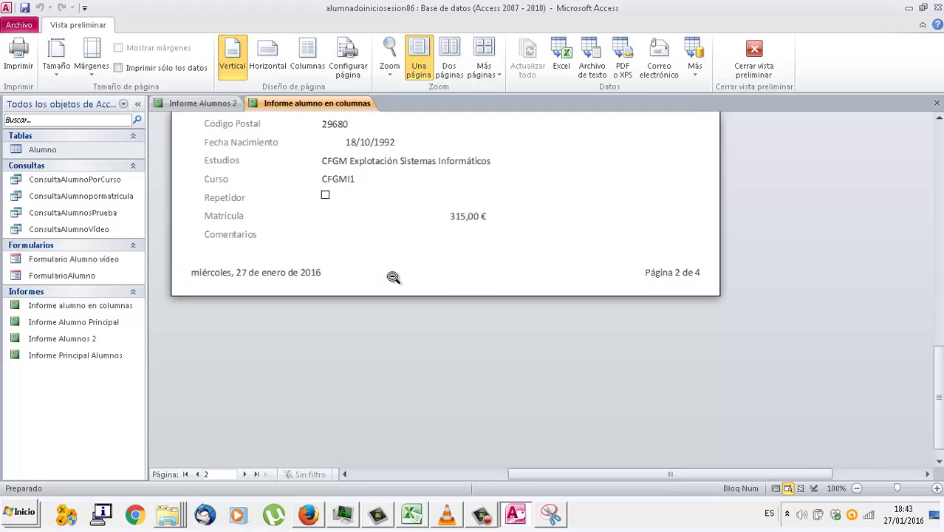
Step: Set the columnar report's page orientation to horizontal and switch back to the report Informe Alumnos 2
{"action": "left_click", "coordinate": [276, 68]}
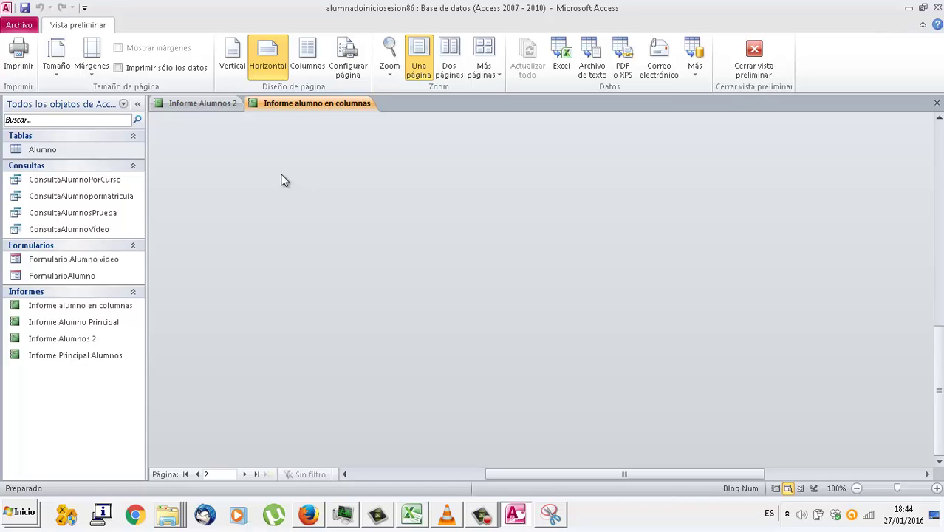
{"action": "left_click", "coordinate": [218, 105]}
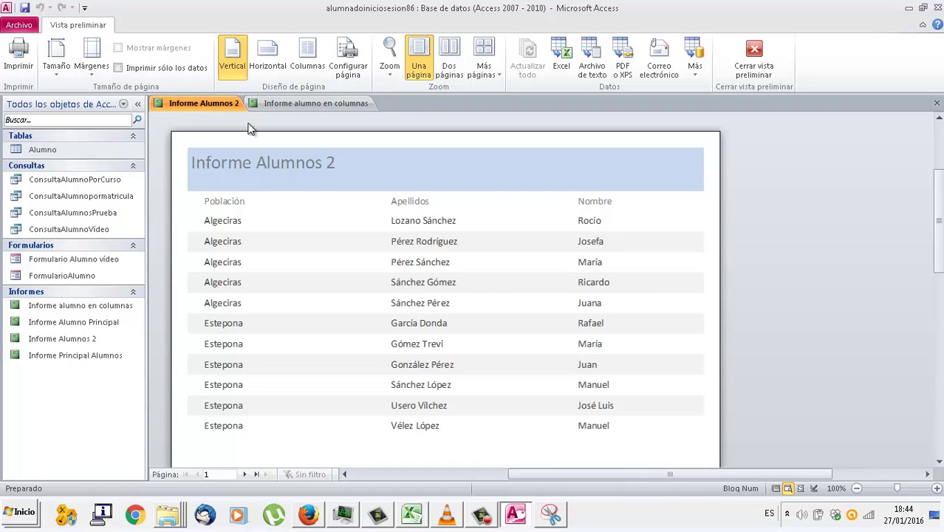
{"action": "left_click", "coordinate": [484, 516]}
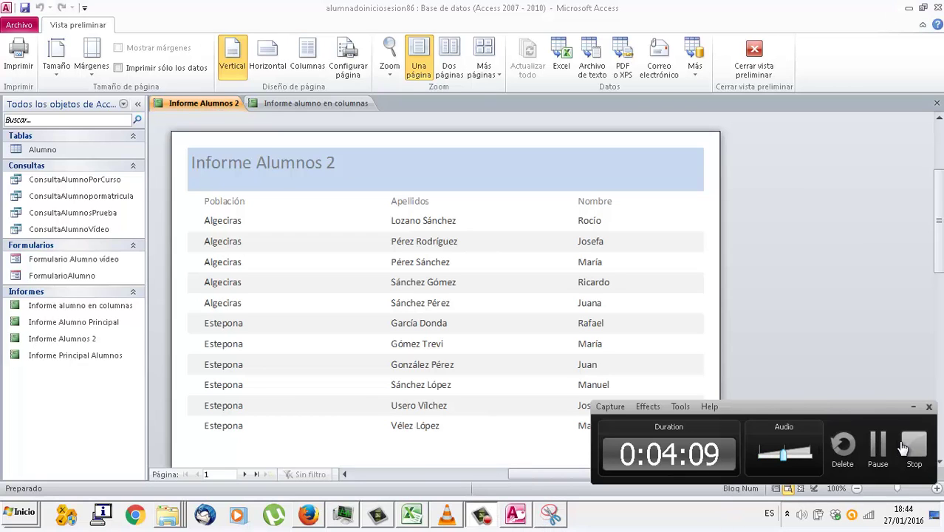